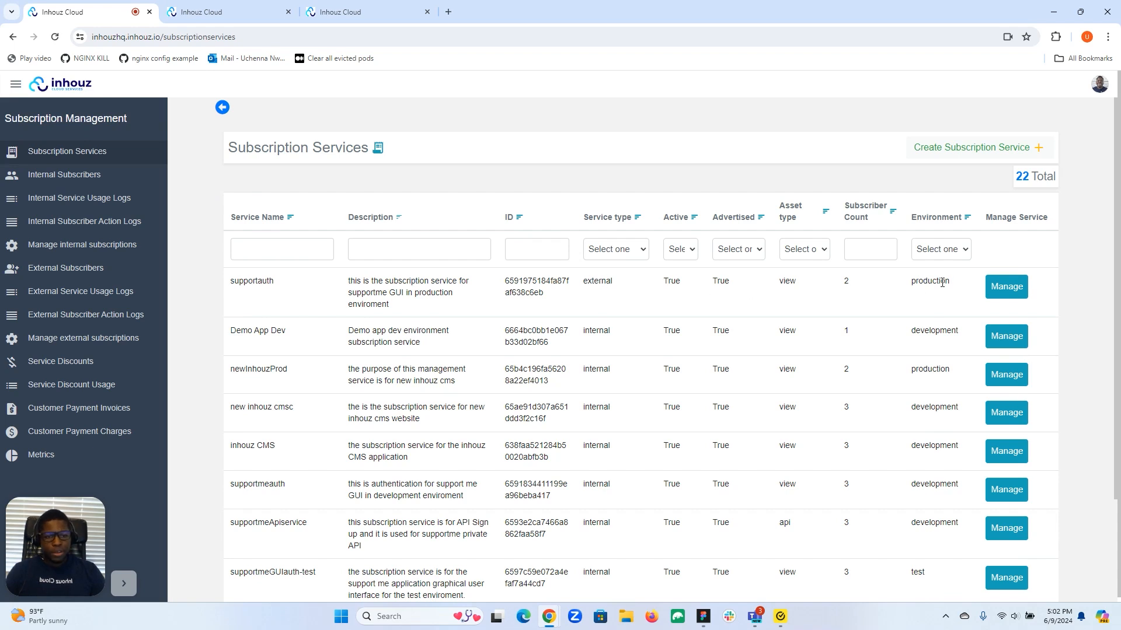
Check supportauth's still-blank Terms of use configuration, then start the Base plan signup's add-users step
{"action": "left_click", "coordinate": [245, 12]}
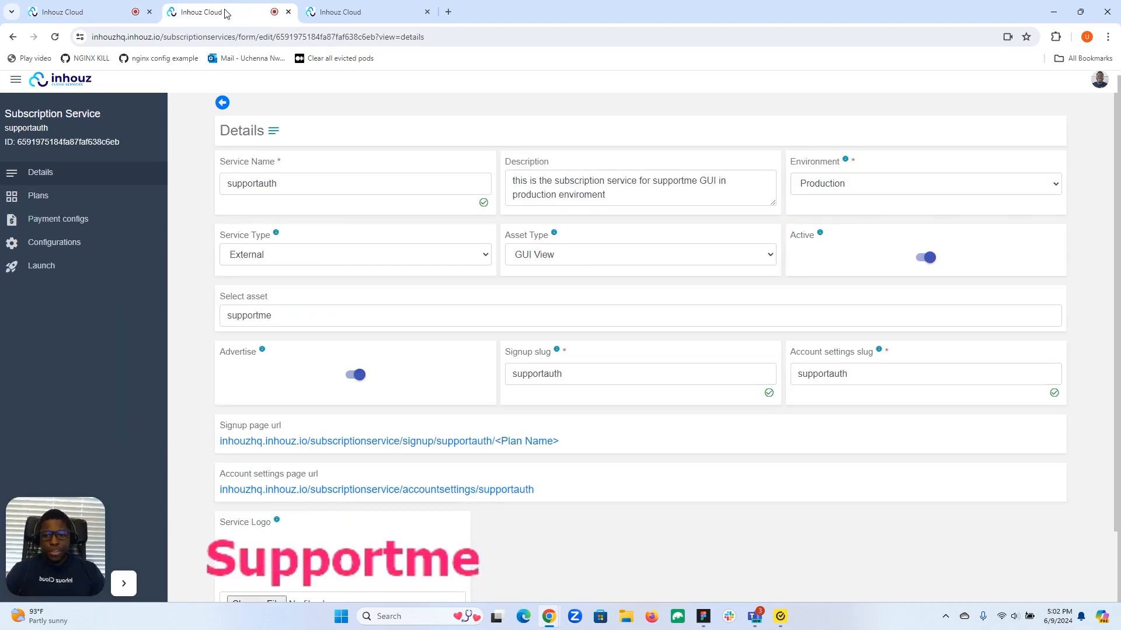
{"action": "left_click", "coordinate": [59, 250]}
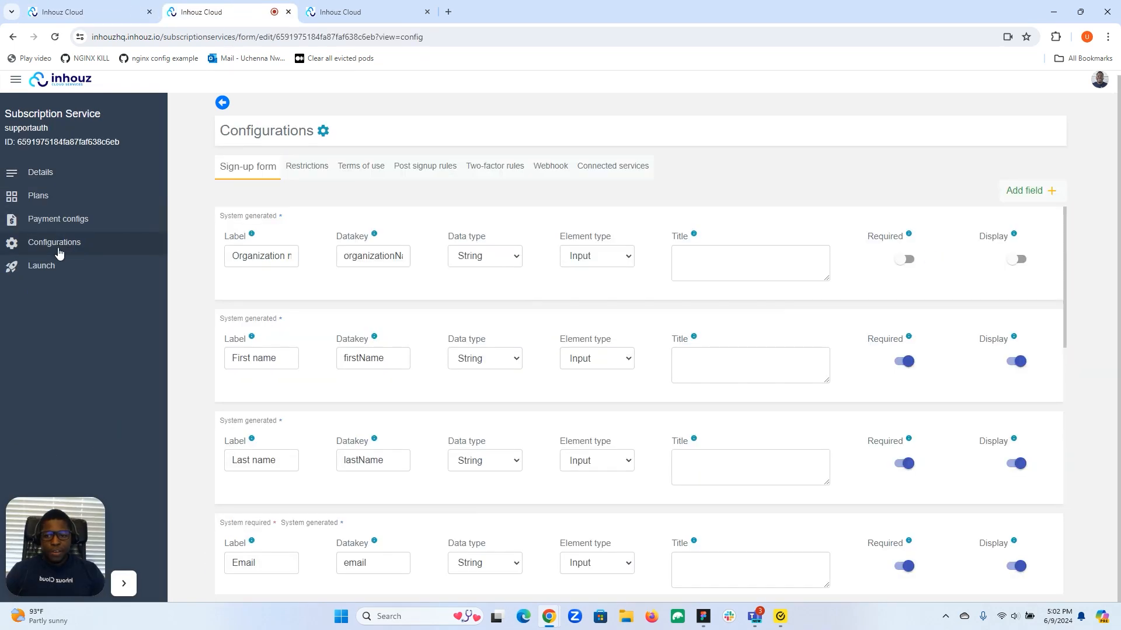
{"action": "left_click", "coordinate": [357, 172]}
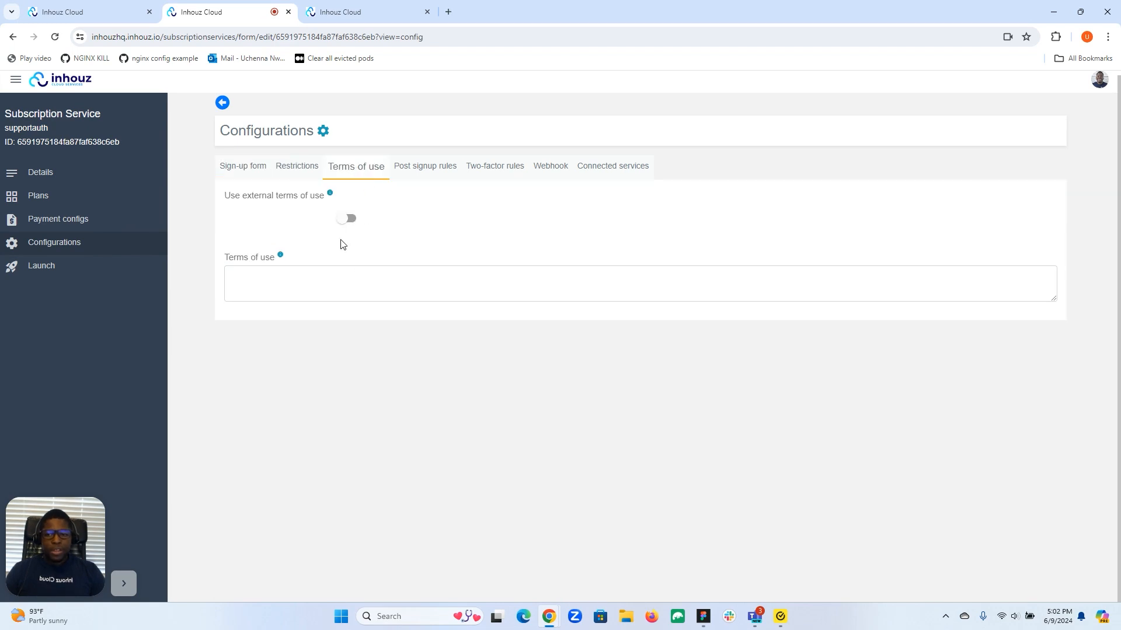
Switch to the Supportme Base plan signup and advance it to the add-users step
{"action": "left_click", "coordinate": [354, 12]}
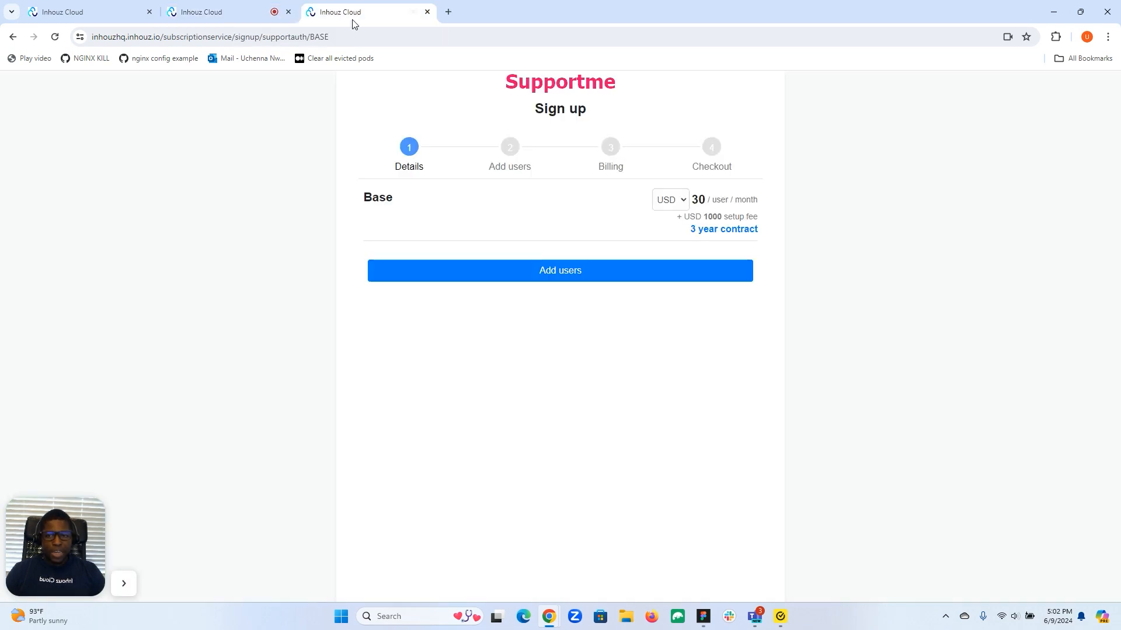
{"action": "left_click", "coordinate": [544, 268]}
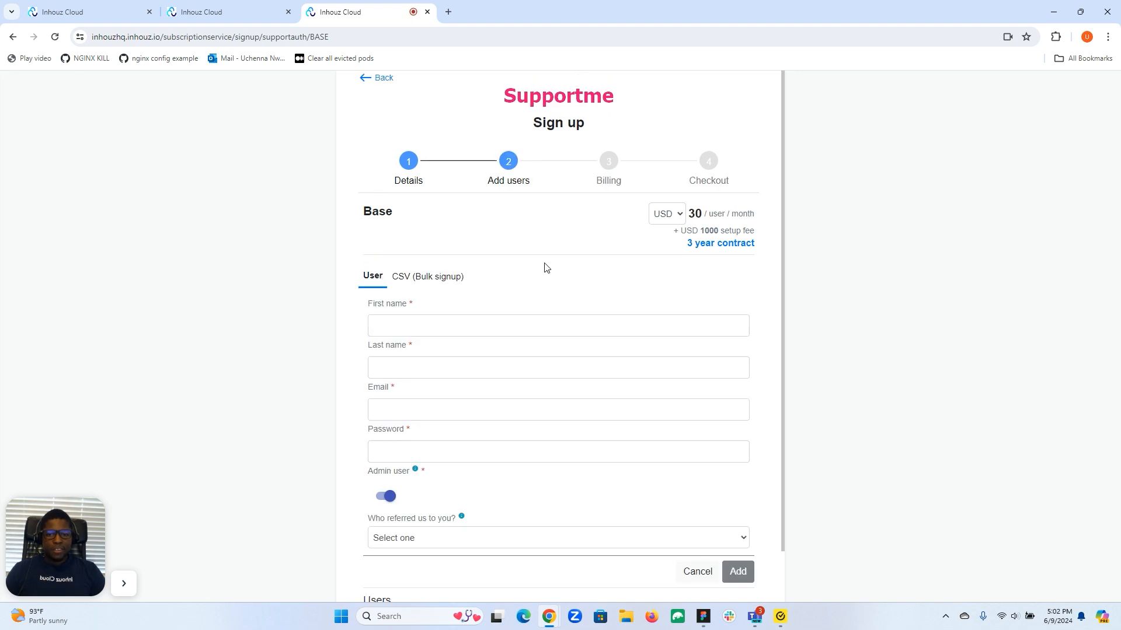
Add a test user with a first name, last name, e-mail and password to the signup
{"action": "left_click", "coordinate": [465, 323]}
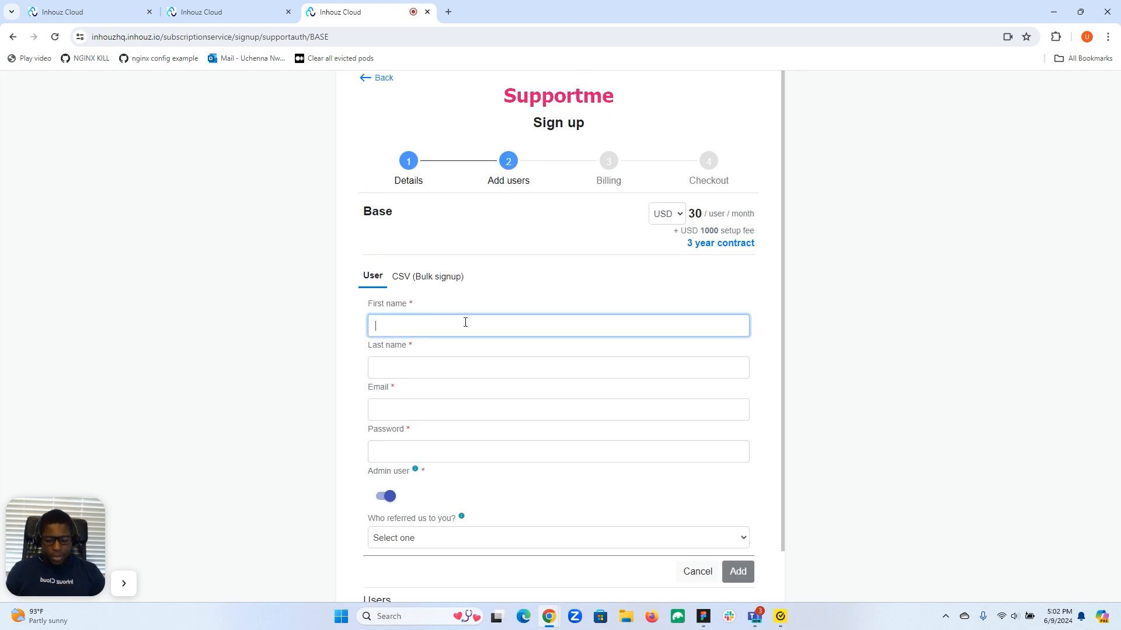
{"action": "type", "text": "random"}
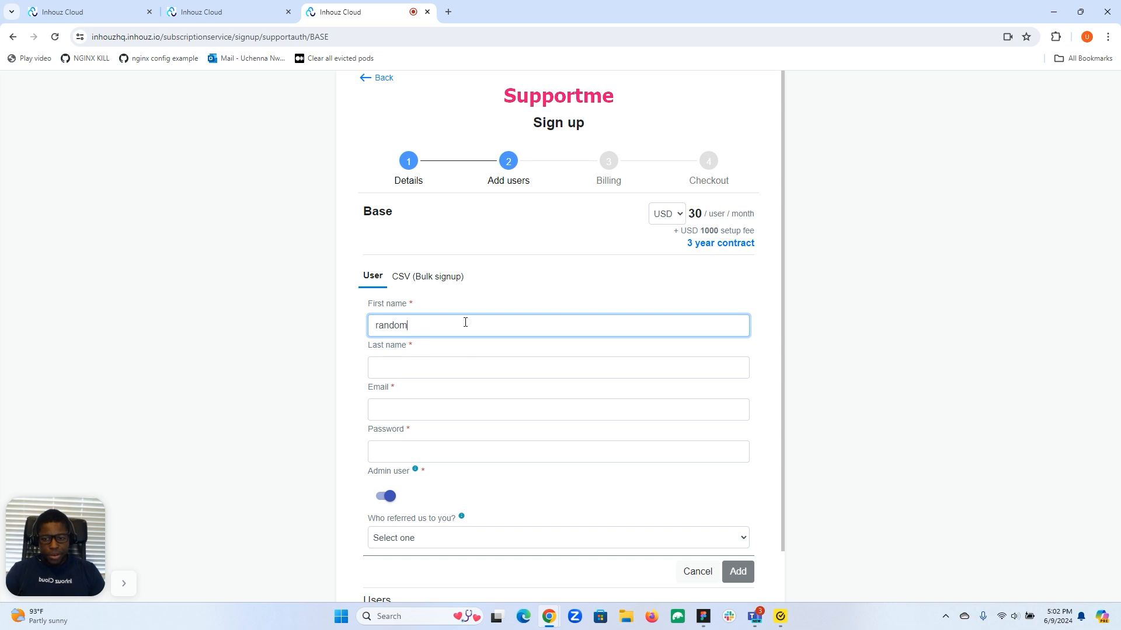
{"action": "left_click", "coordinate": [465, 363]}
{"action": "type", "text": "dsdsd"}
{"action": "left_click", "coordinate": [458, 410]}
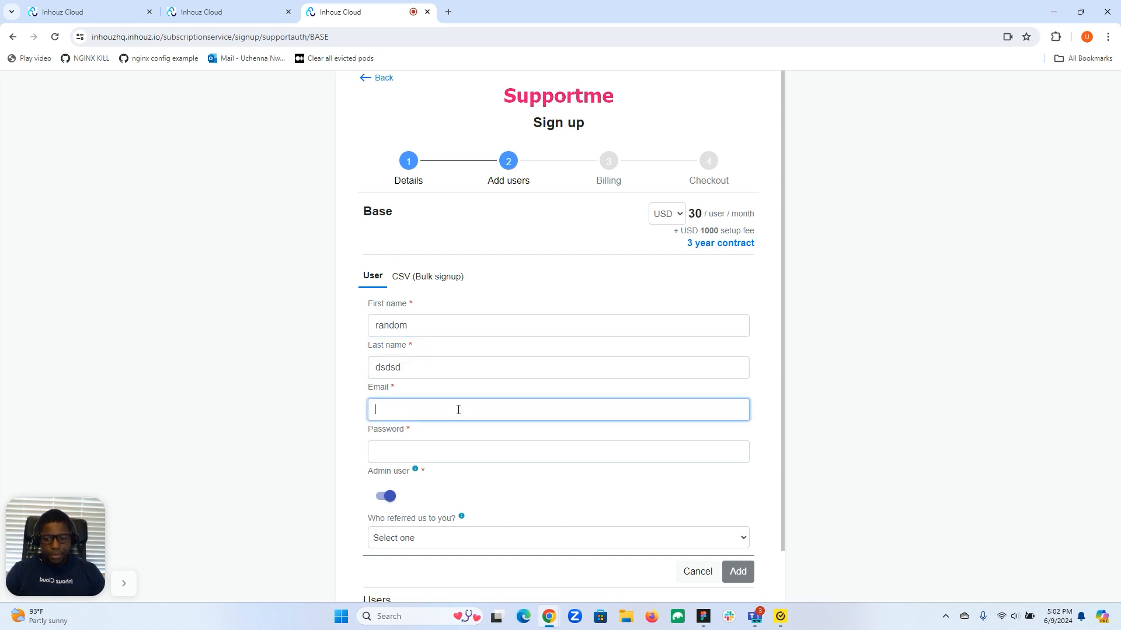
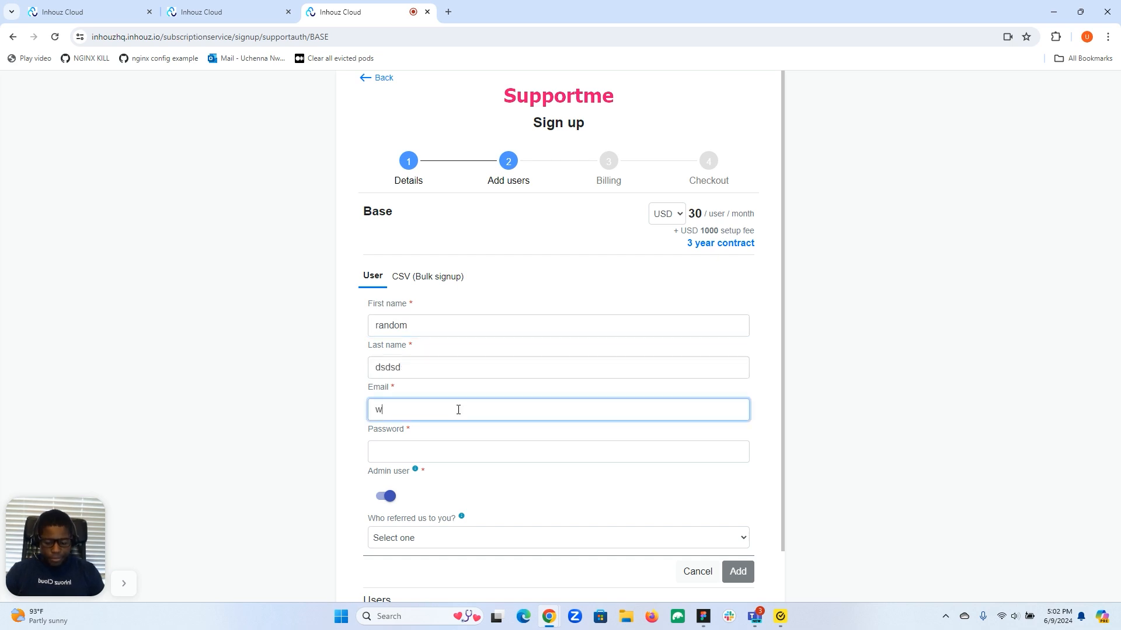
{"action": "left_click", "coordinate": [456, 447]}
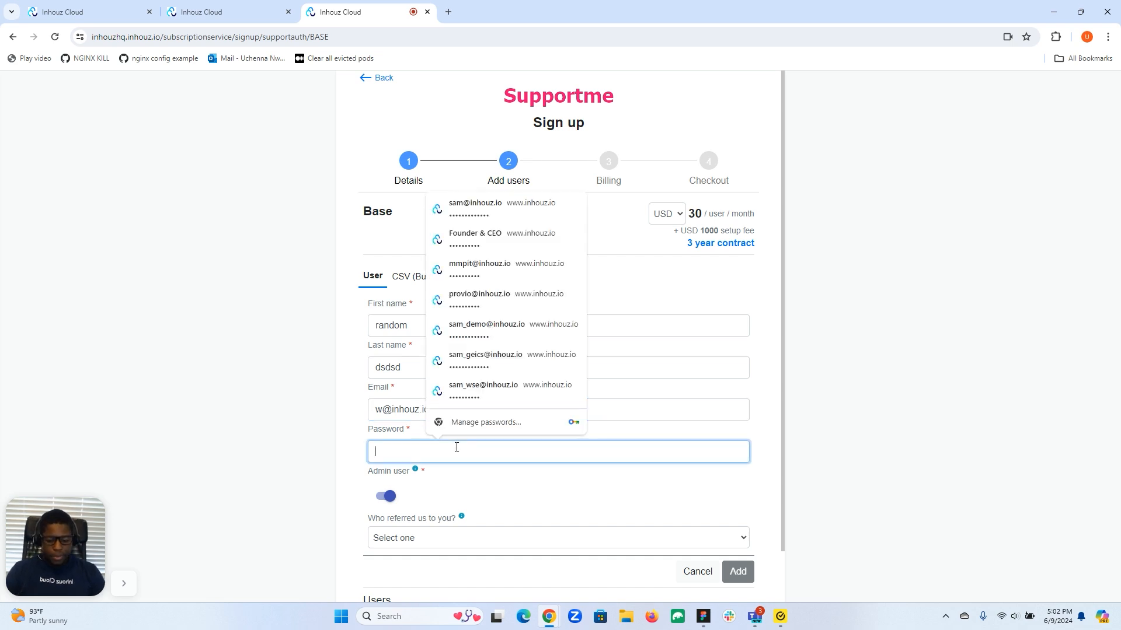
{"action": "type", "text": "••••••"}
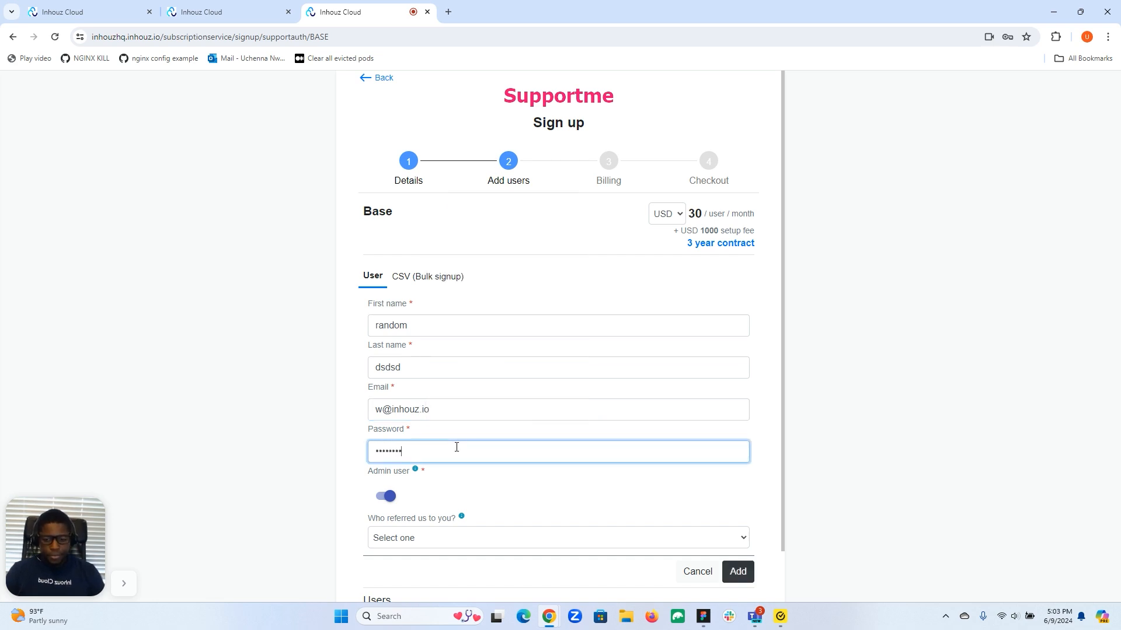
{"action": "left_click", "coordinate": [742, 564]}
On the billing step, autofill the street address from a saved suggestion and proceed to checkout
{"action": "left_click", "coordinate": [688, 591]}
{"action": "left_click", "coordinate": [599, 353]}
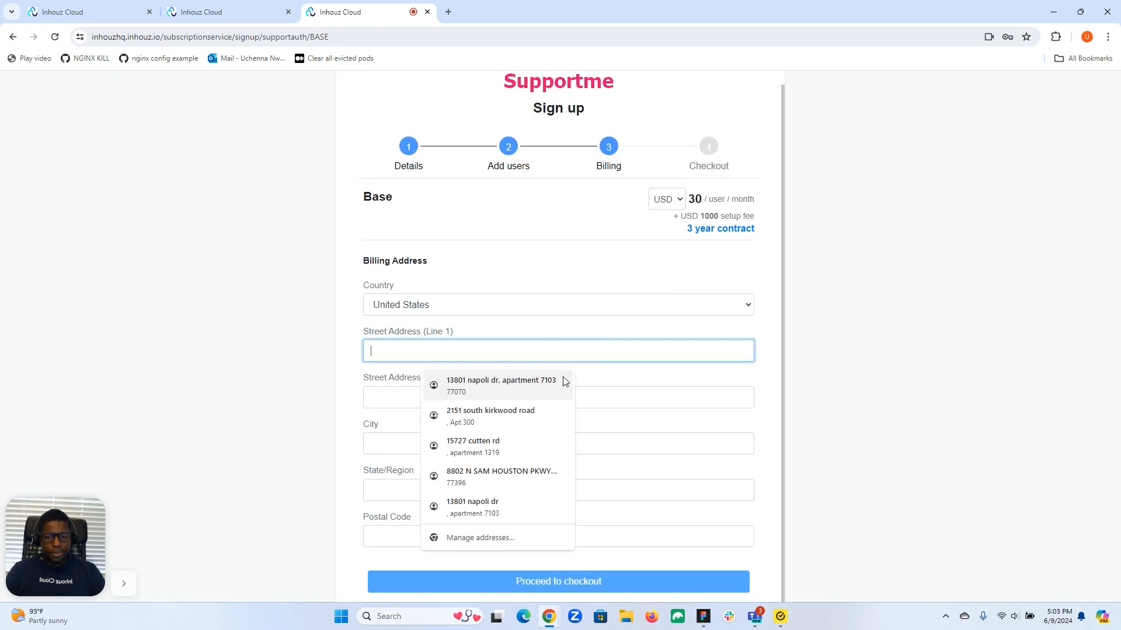
{"action": "left_click", "coordinate": [565, 381]}
{"action": "left_click", "coordinate": [620, 579]}
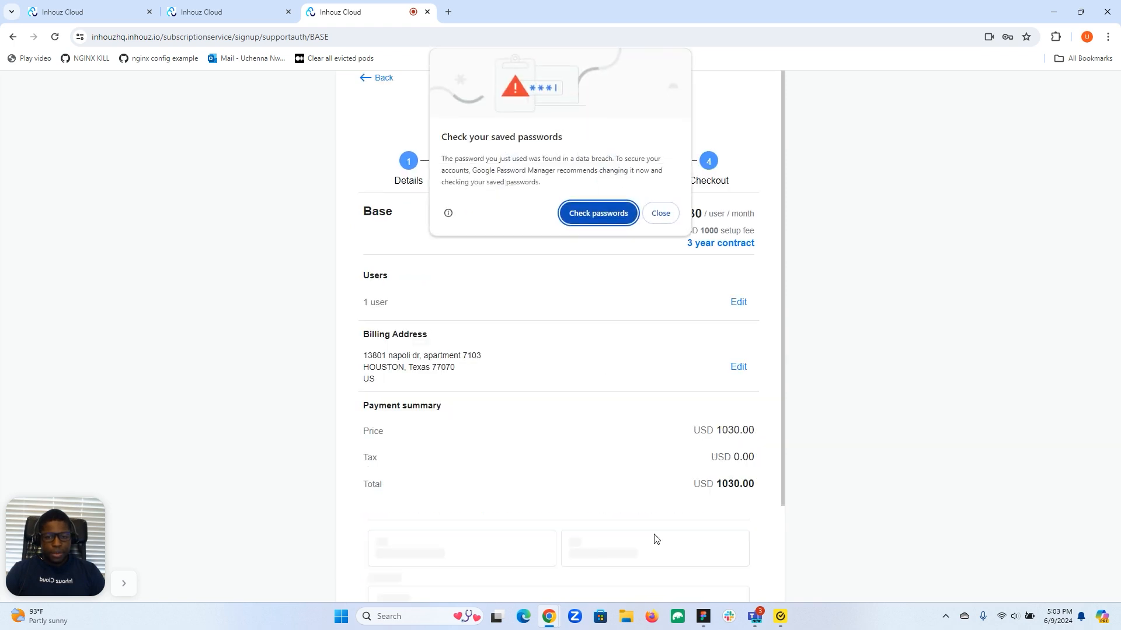
Dismiss the password warning and highlight the checkout's 3-year contract agreement line
{"action": "left_click", "coordinate": [654, 239]}
{"action": "scroll", "coordinate": [652, 238], "scroll_direction": "down", "scroll_amount": 3}
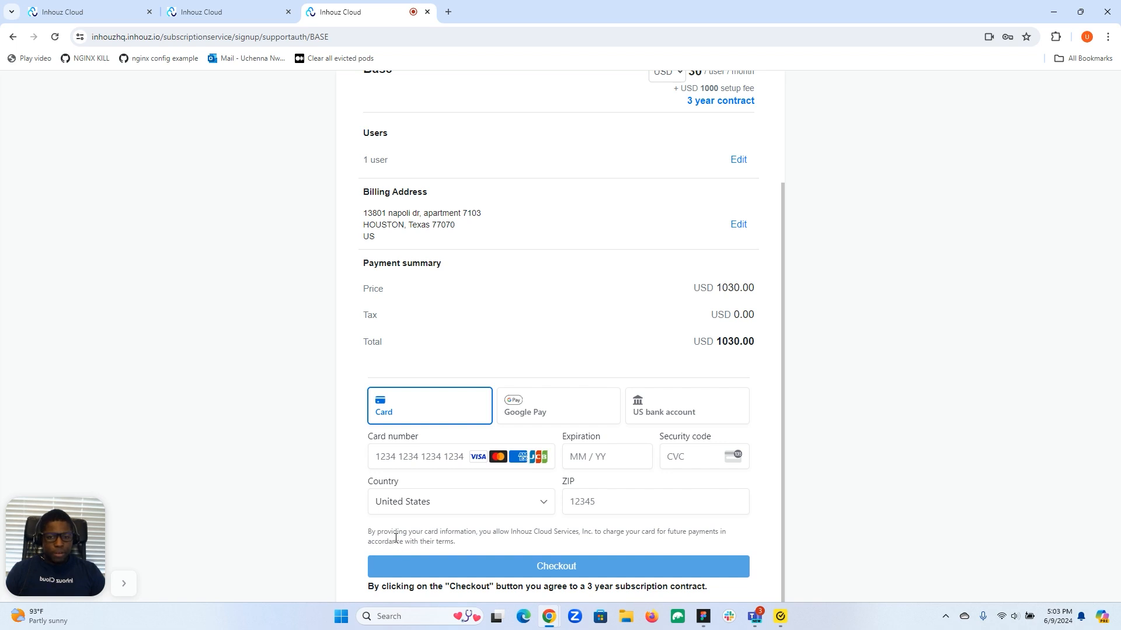
{"action": "left_click_drag", "start_coordinate": [367, 587], "coordinate": [712, 591]}
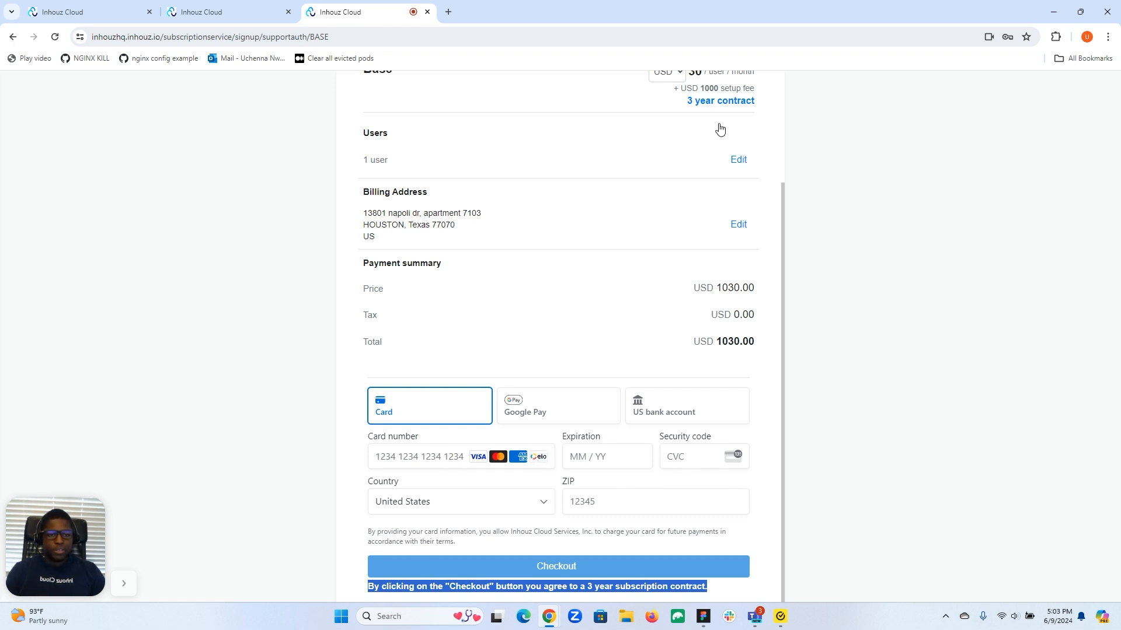
{"action": "left_click", "coordinate": [216, 15]}
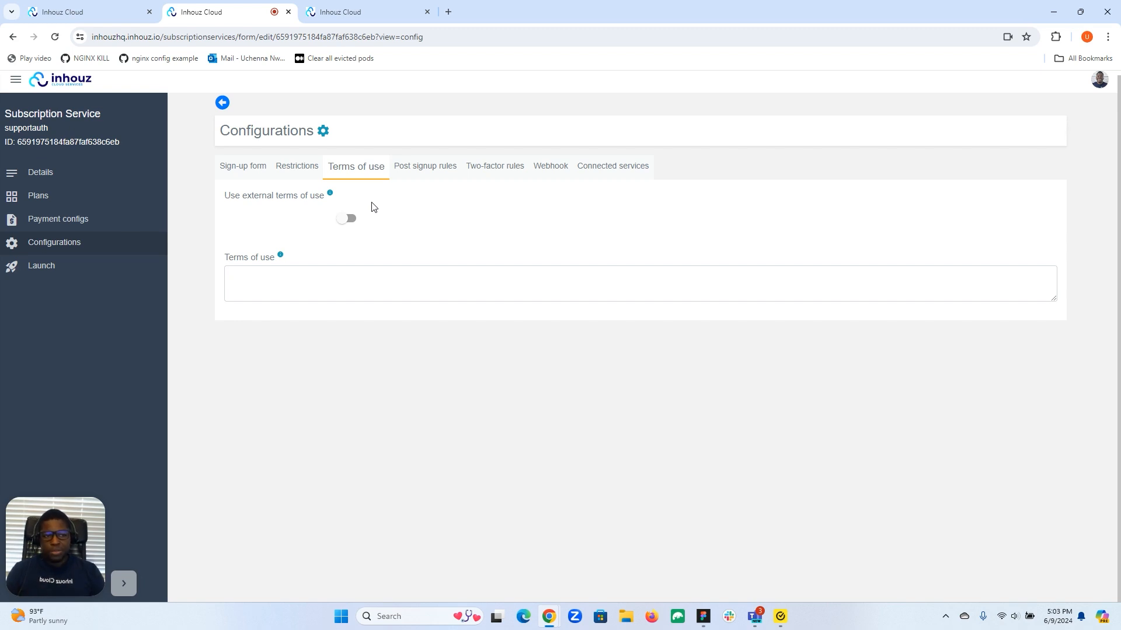
{"action": "left_click", "coordinate": [347, 218]}
{"action": "left_click", "coordinate": [539, 211]}
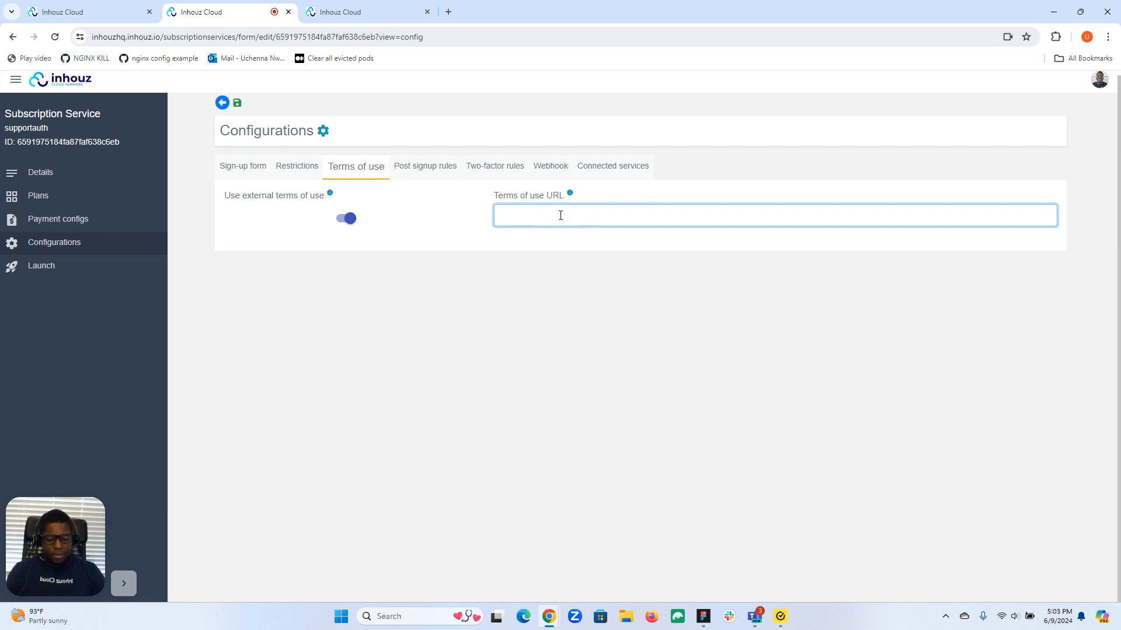
{"action": "type", "text": "https"}
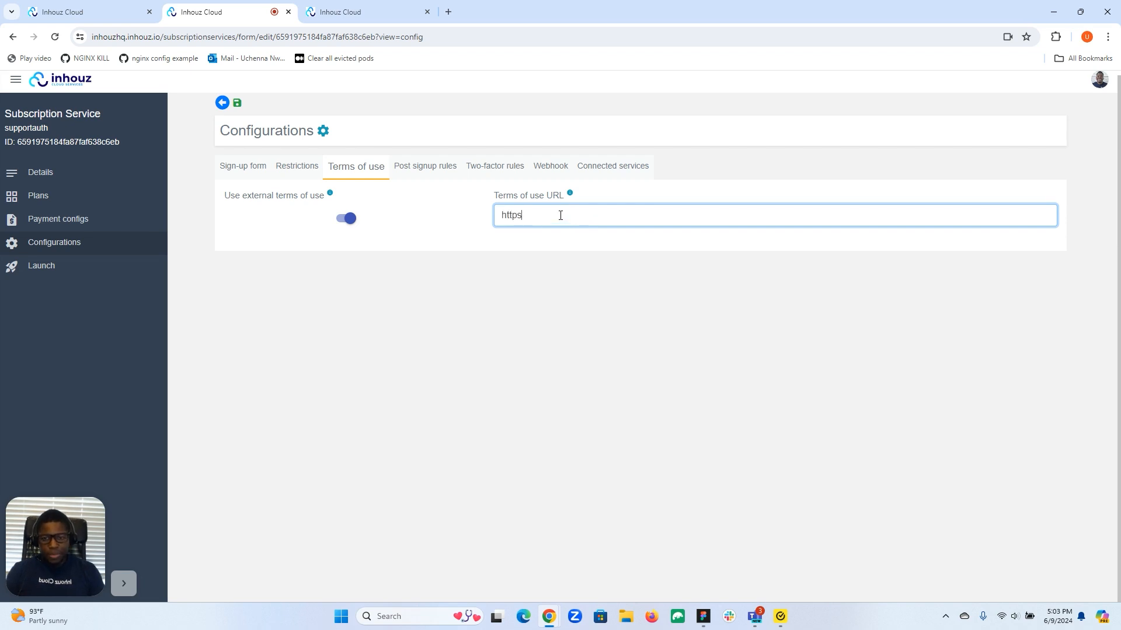
{"action": "type", "text": "://"}
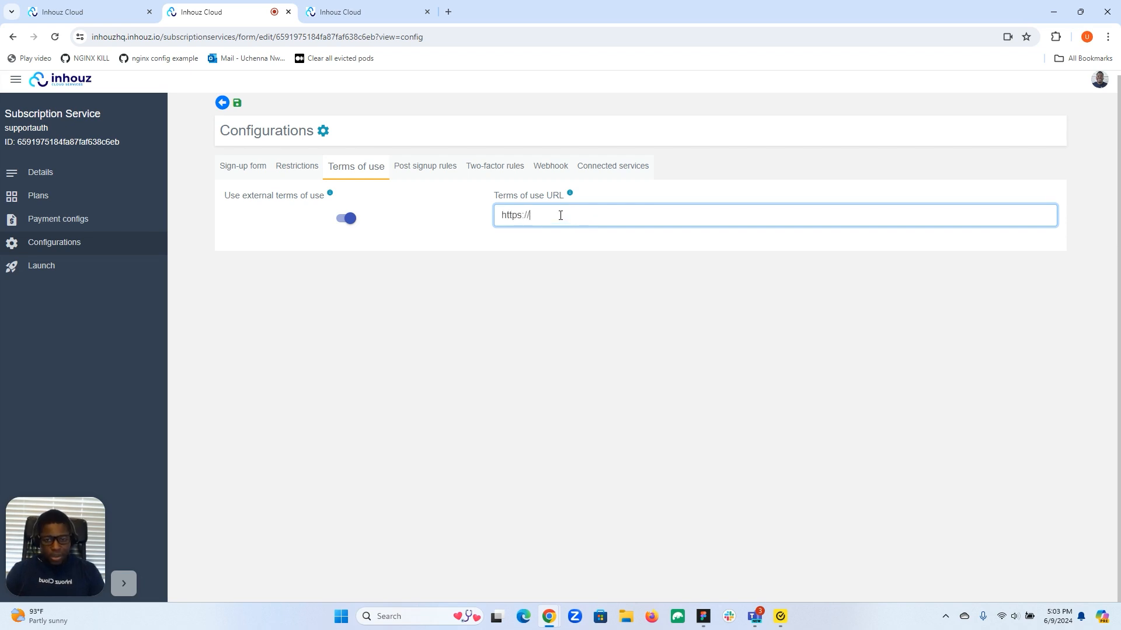
{"action": "type", "text": "ww"}
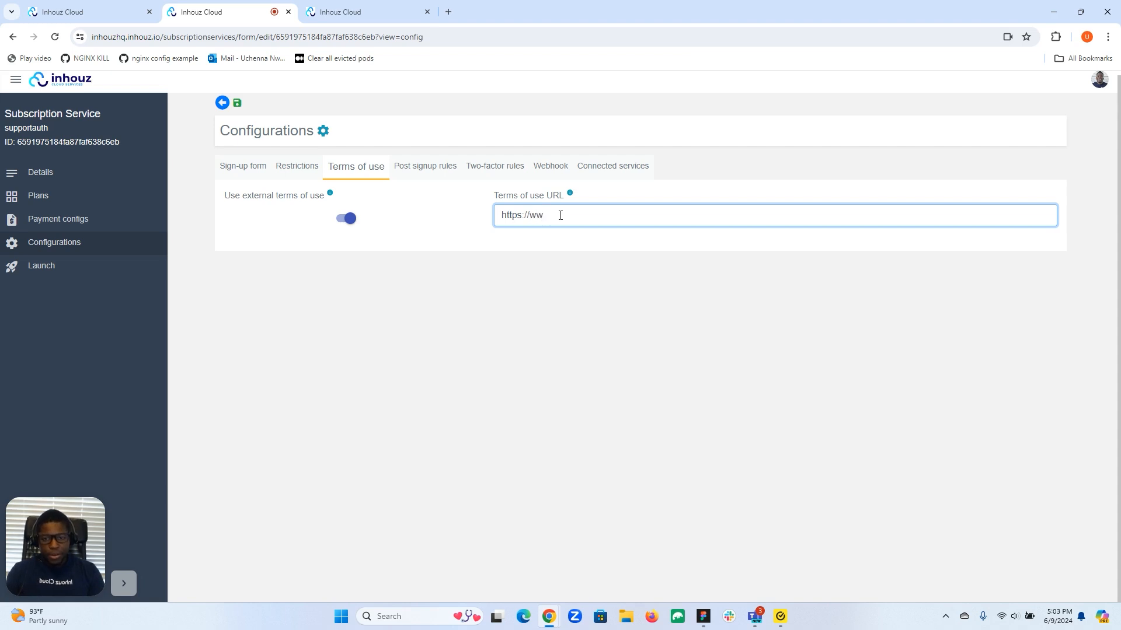
{"action": "key", "text": "BackSpace"}
{"action": "key", "text": "BackSpace"}
{"action": "key", "text": "BackSpace"}
{"action": "key", "text": "BackSpace"}
{"action": "key", "text": "BackSpace"}
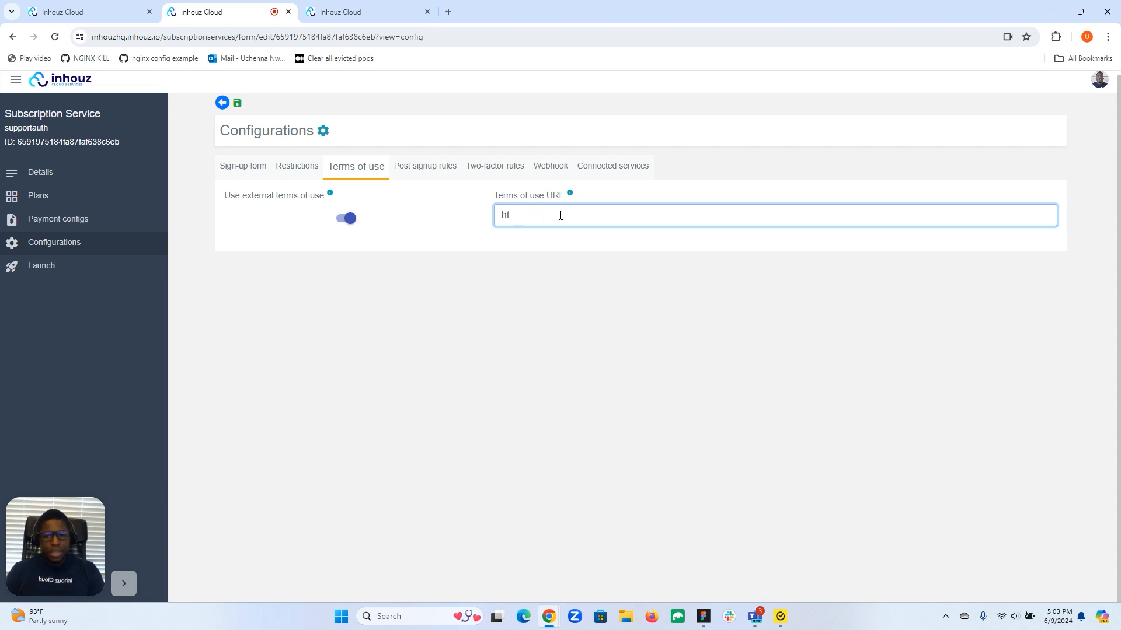
Turn external terms off and save 'This is the terms of use.' as the inline terms text
{"action": "left_click", "coordinate": [344, 219]}
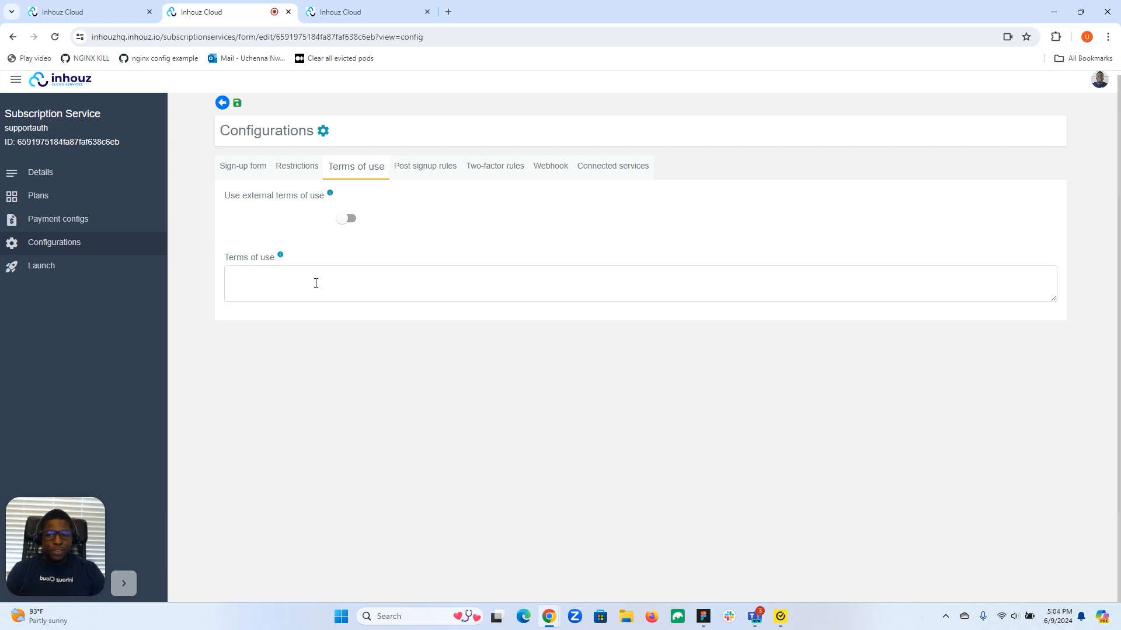
{"action": "left_click", "coordinate": [315, 281]}
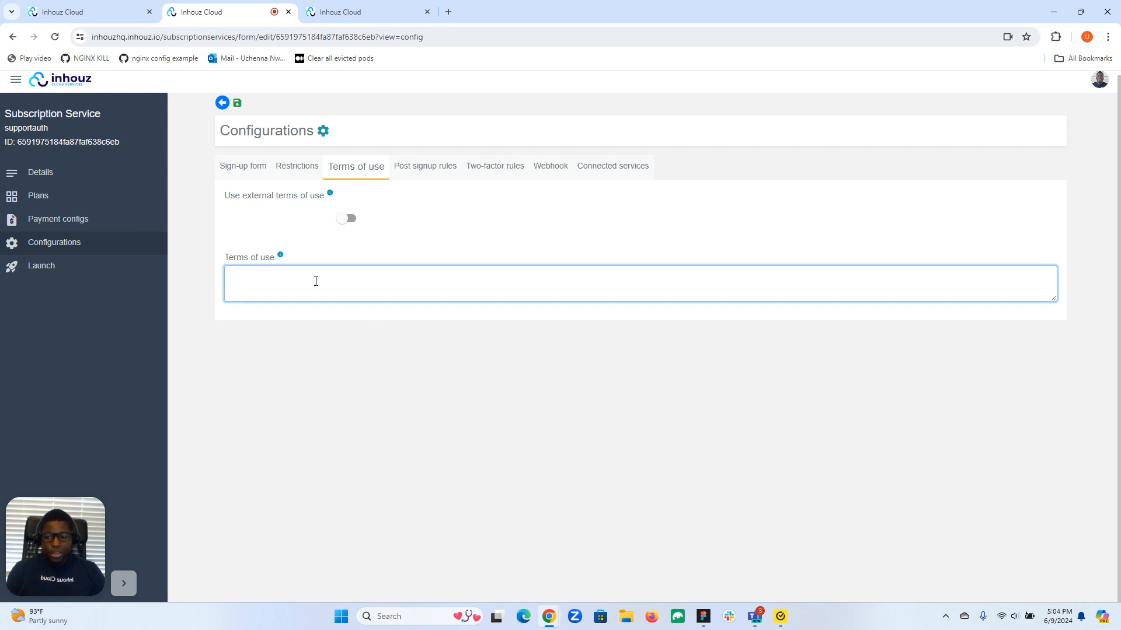
{"action": "type", "text": "This is"}
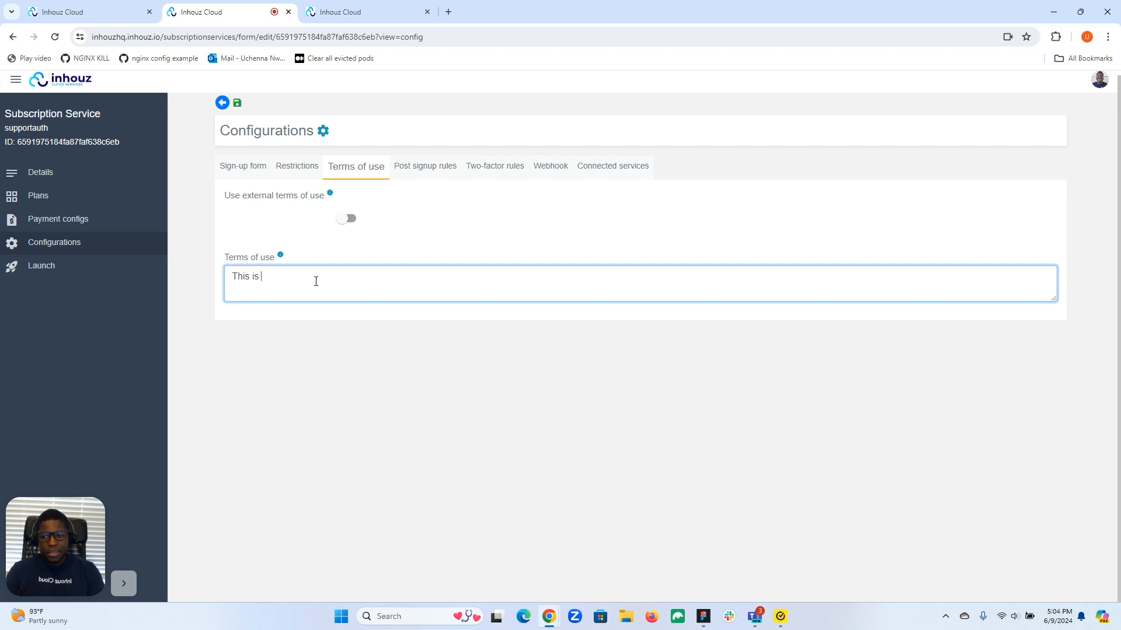
{"action": "type", "text": " the t"}
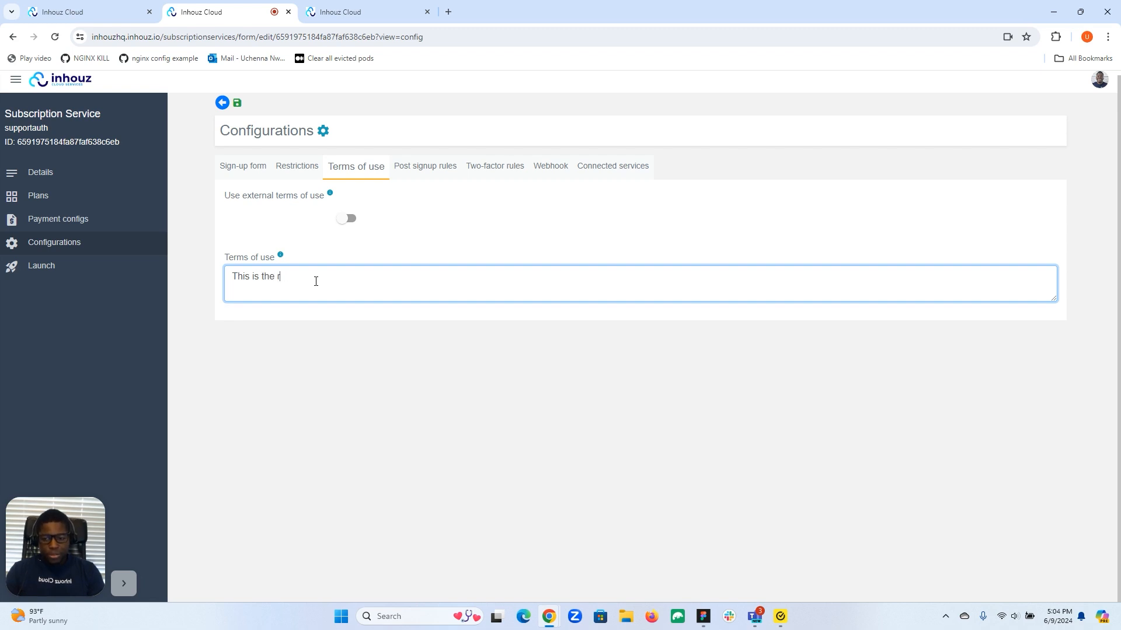
{"action": "type", "text": "erms of use"}
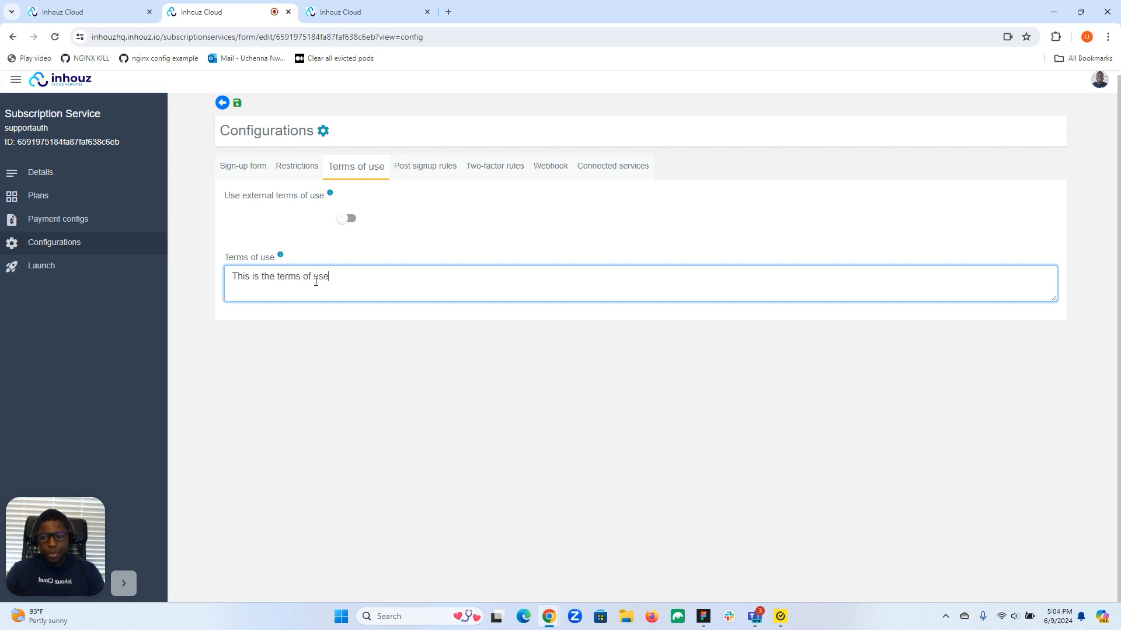
{"action": "type", "text": "."}
{"action": "left_click", "coordinate": [282, 418]}
{"action": "left_click", "coordinate": [240, 104]}
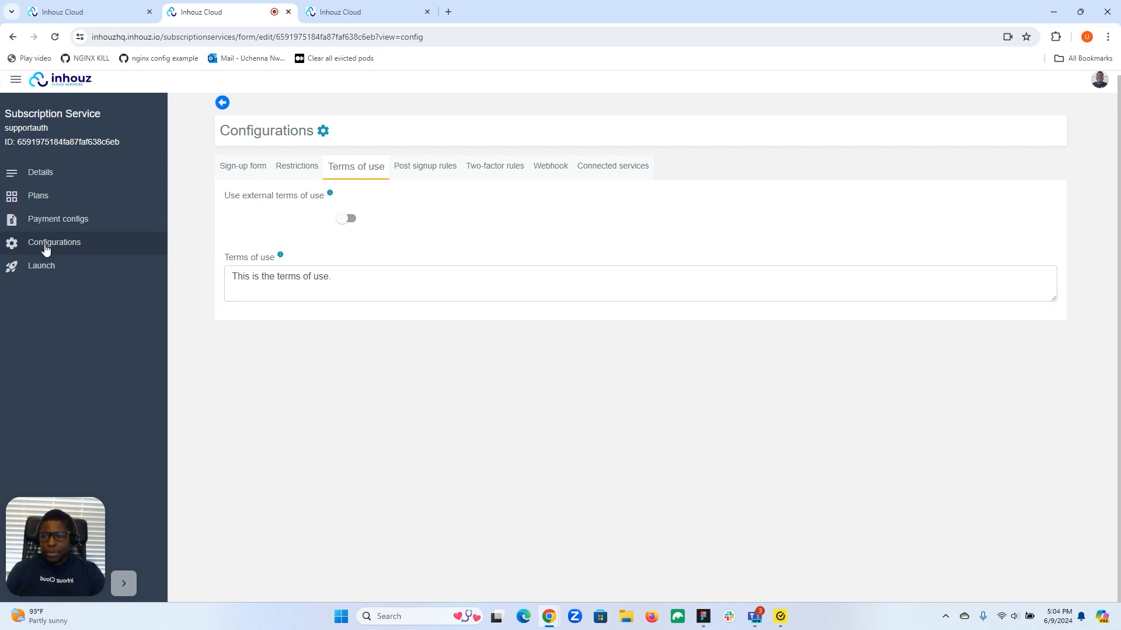
Deploy version 19 of the service from the Launch page
{"action": "left_click", "coordinate": [40, 274]}
{"action": "left_click", "coordinate": [232, 277]}
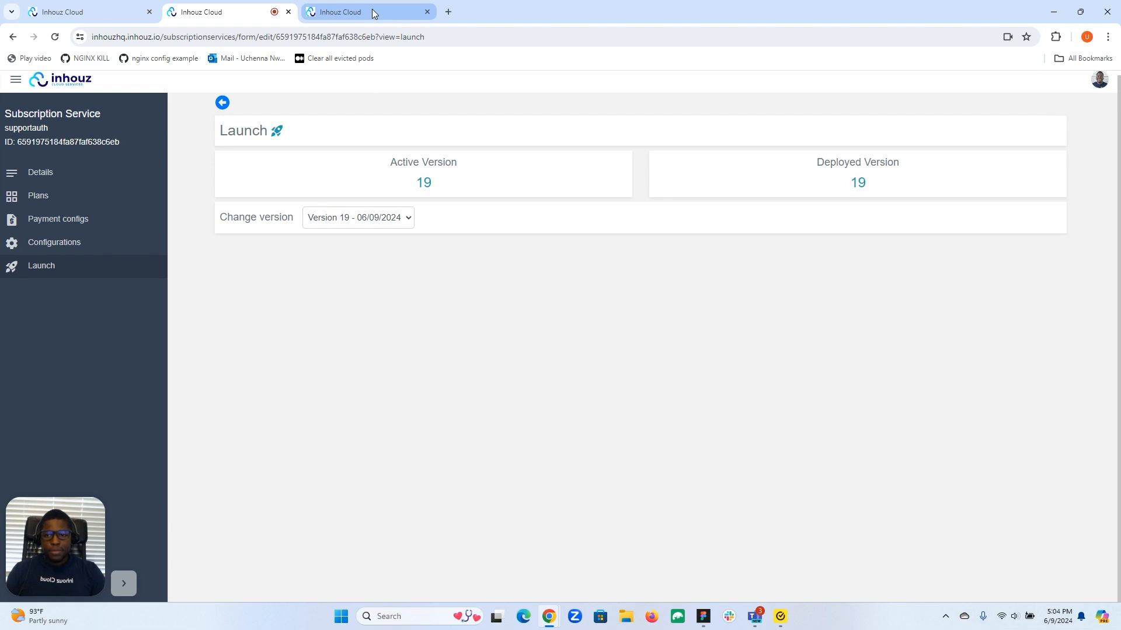
{"action": "left_click", "coordinate": [372, 12]}
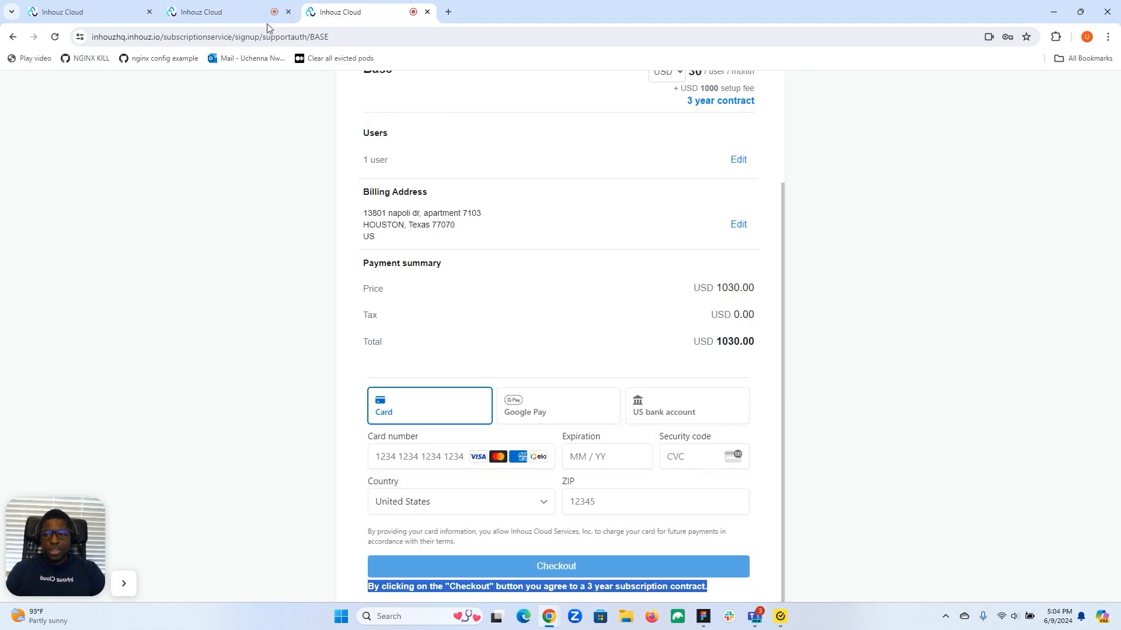
Reload the signup and add another test user with name, e-mail and password
{"action": "left_click", "coordinate": [55, 37]}
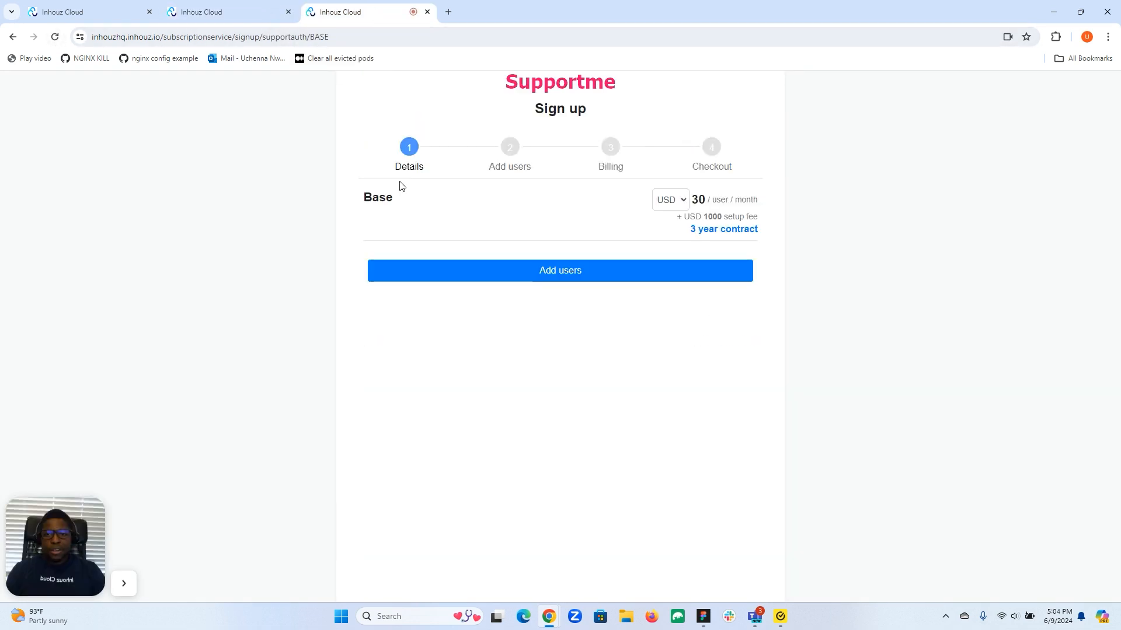
{"action": "left_click", "coordinate": [516, 276]}
{"action": "left_click", "coordinate": [426, 324]}
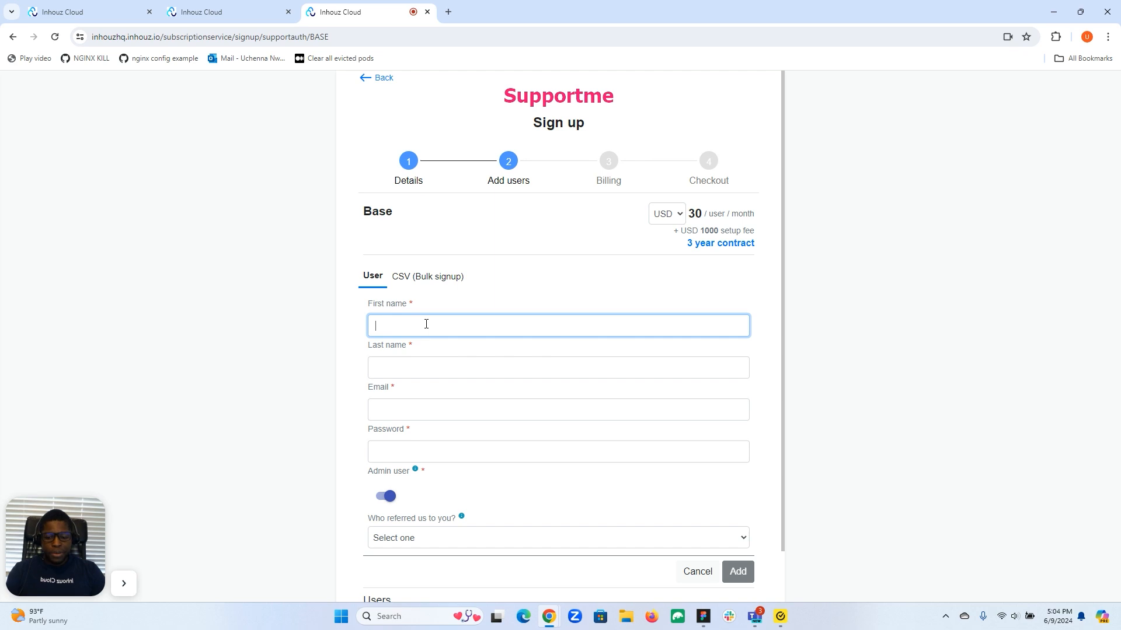
{"action": "type", "text": "eerer"}
{"action": "left_click", "coordinate": [415, 363]}
{"action": "type", "text": "rere"}
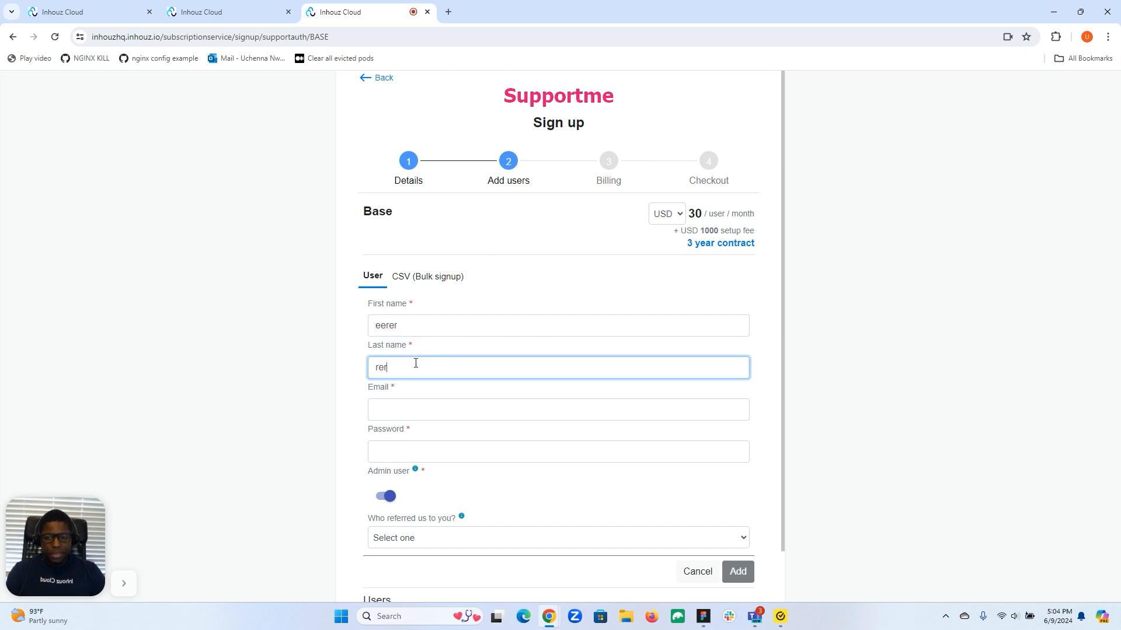
{"action": "left_click", "coordinate": [410, 412]}
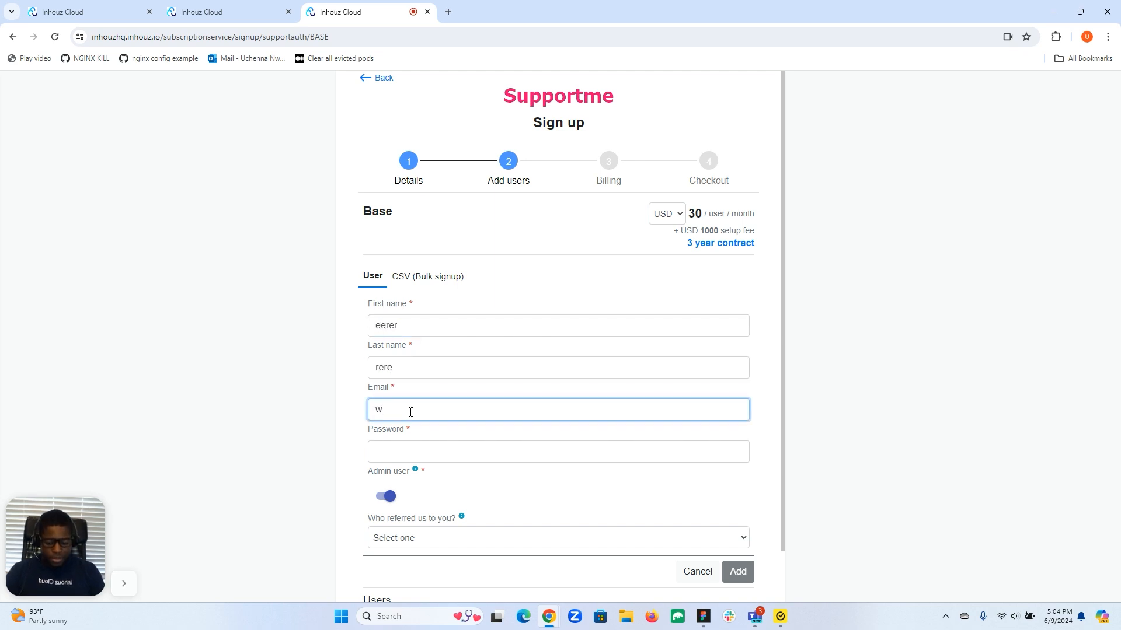
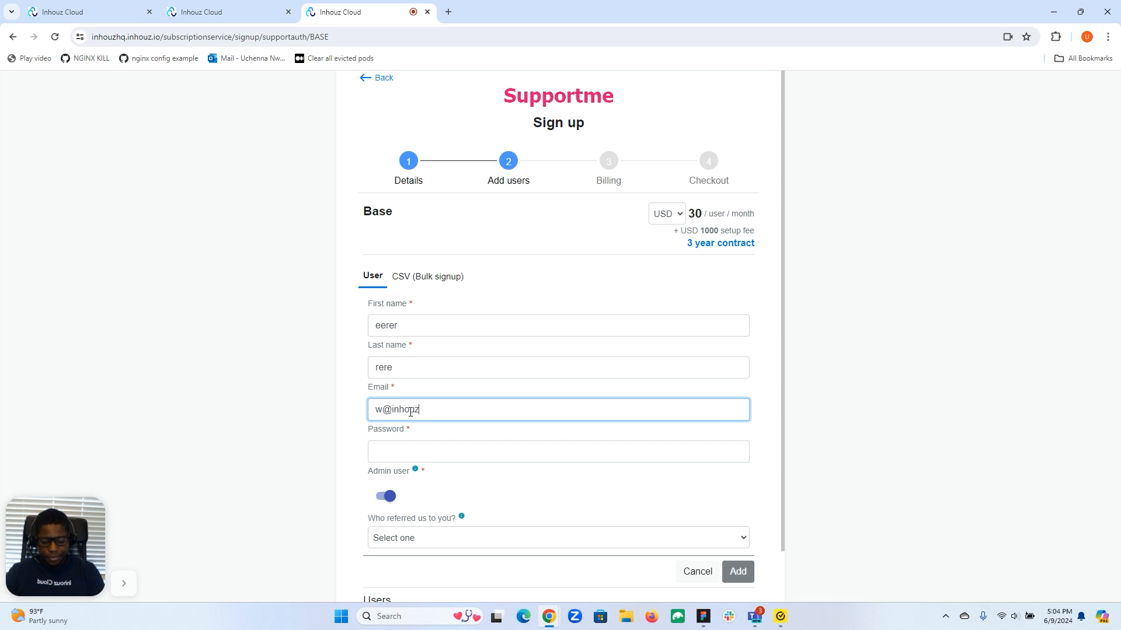
{"action": "left_click", "coordinate": [410, 450]}
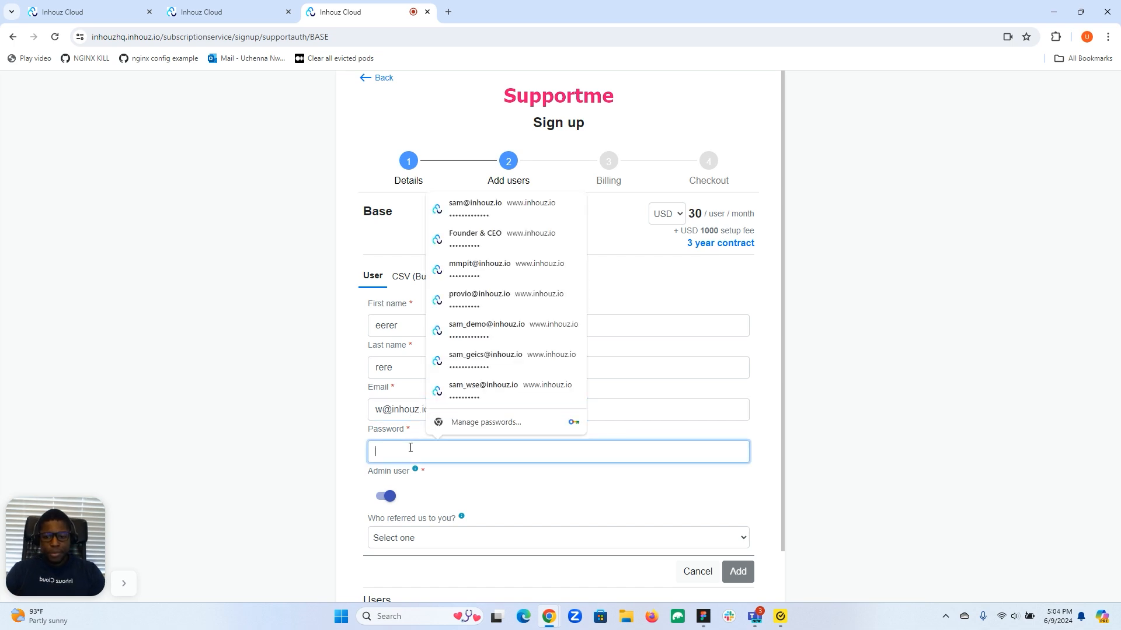
{"action": "type", "text": "www"}
{"action": "left_click", "coordinate": [737, 571]}
Go to billing, autofill the saved street address, and proceed to the Checkout step
{"action": "scroll", "coordinate": [642, 513], "scroll_direction": "down", "scroll_amount": 2}
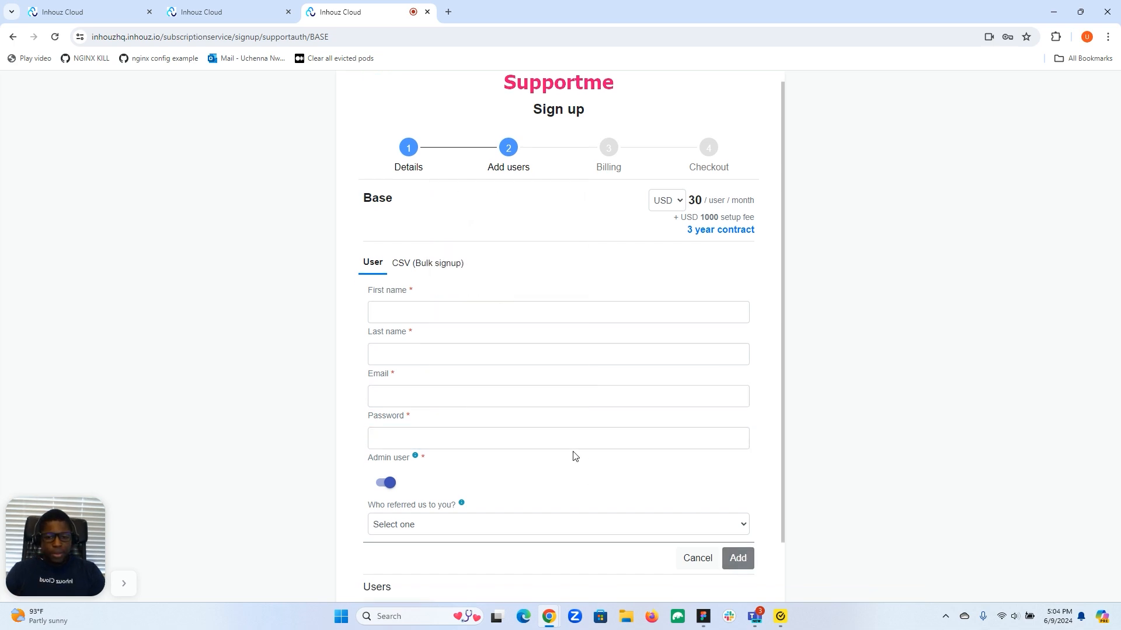
{"action": "left_click", "coordinate": [540, 578]}
{"action": "left_click", "coordinate": [538, 349]}
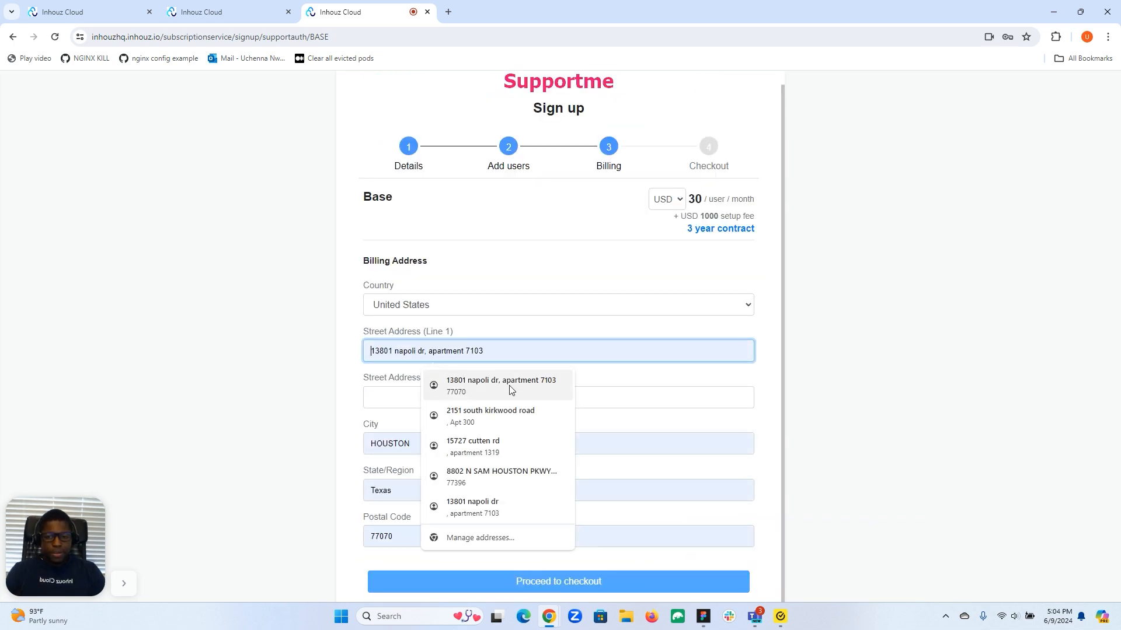
{"action": "left_click", "coordinate": [513, 382]}
{"action": "left_click", "coordinate": [540, 586]}
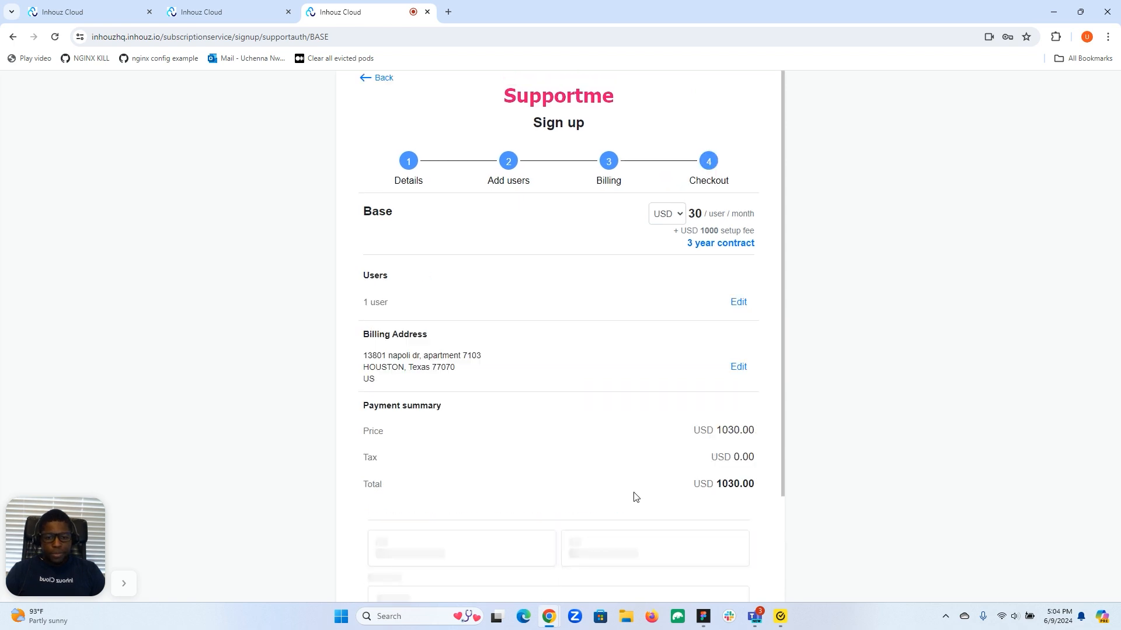
Scroll below Checkout and open the 'terms of use.' link showing 'This is the terms of use.'
{"action": "scroll", "coordinate": [634, 493], "scroll_direction": "down", "scroll_amount": 2}
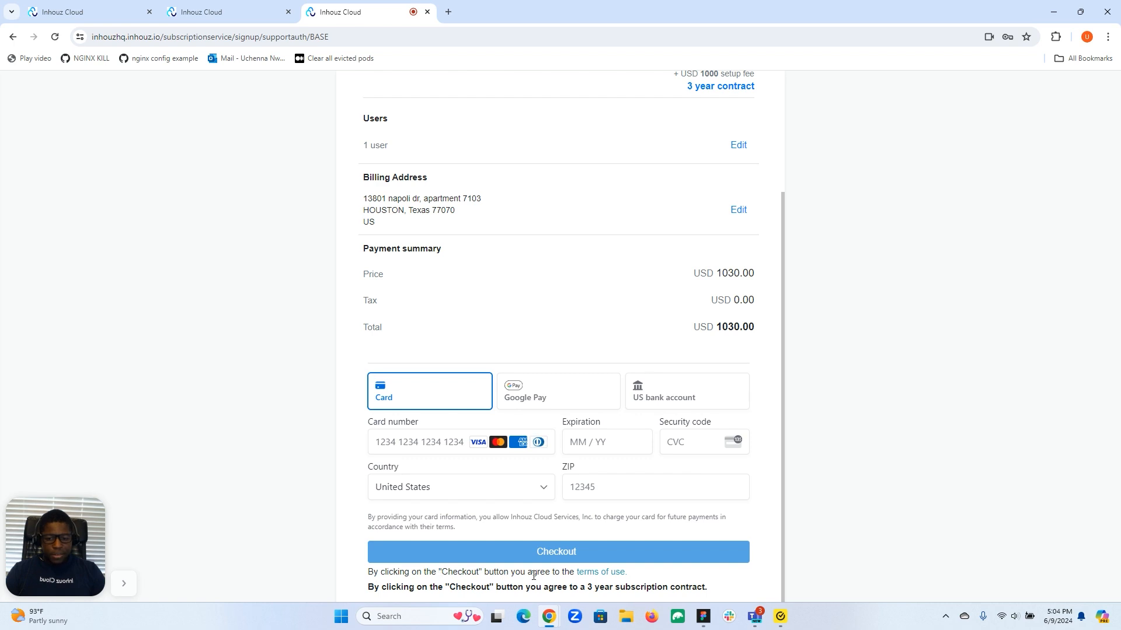
{"action": "left_click", "coordinate": [602, 575]}
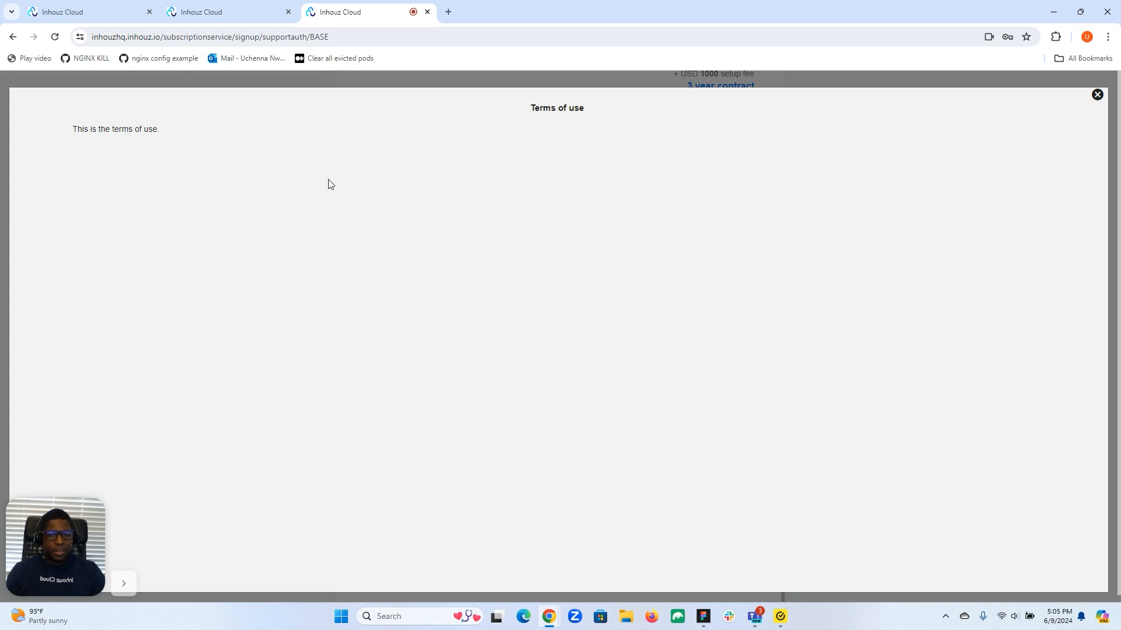
Close the Terms of use popup and scroll the checkout page up and back down
{"action": "left_click", "coordinate": [1097, 95]}
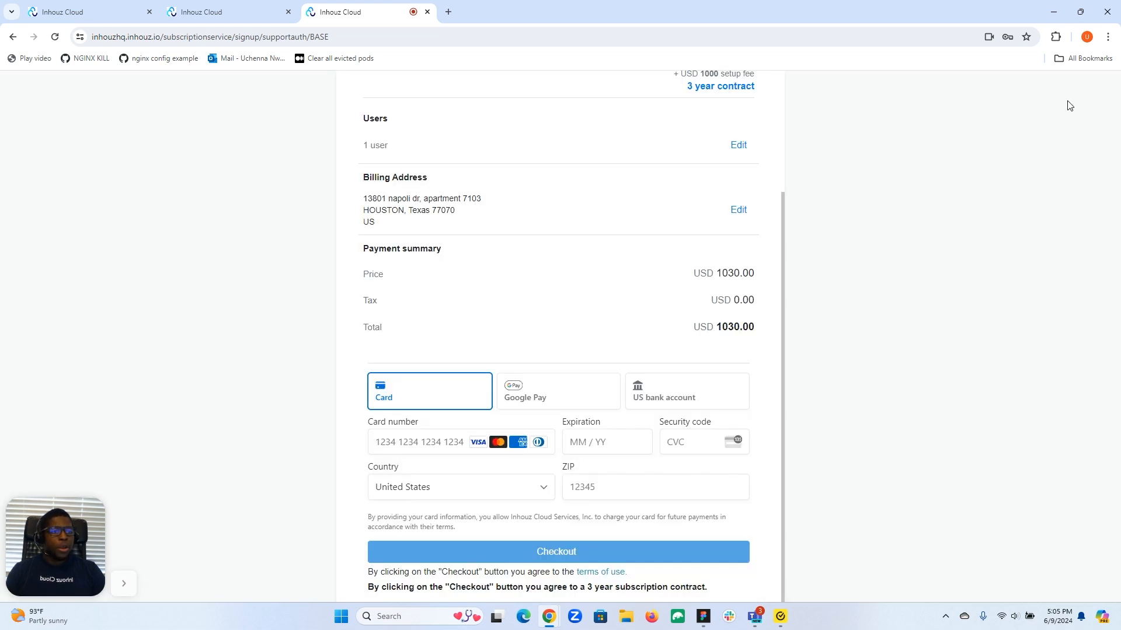
{"action": "scroll", "coordinate": [677, 212], "scroll_direction": "up", "scroll_amount": 3}
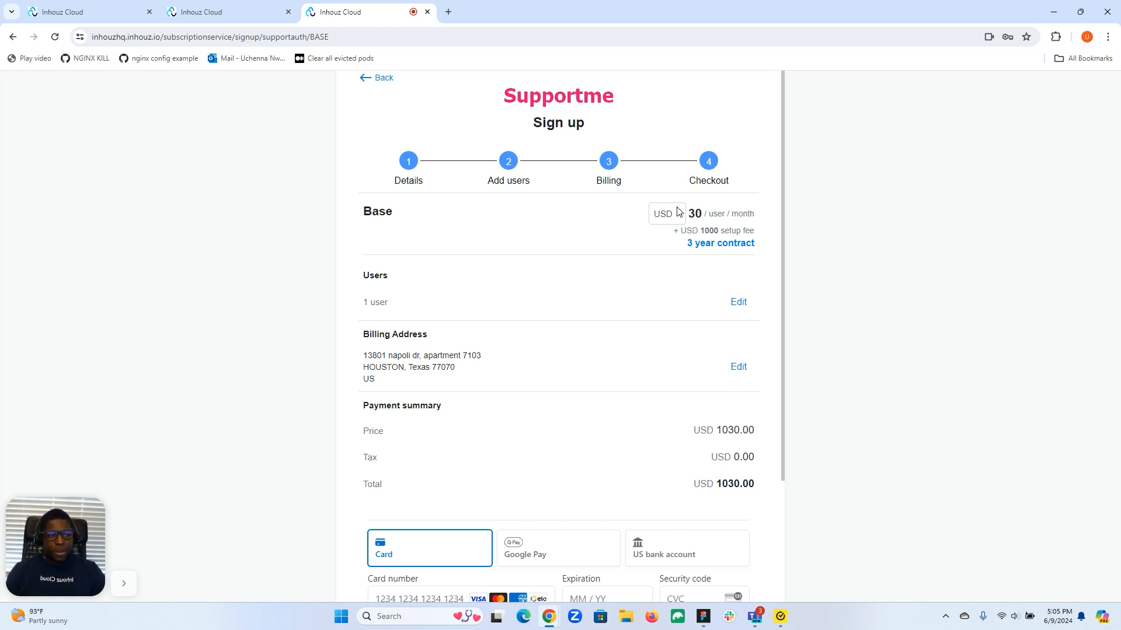
{"action": "scroll", "coordinate": [677, 212], "scroll_direction": "down", "scroll_amount": 3}
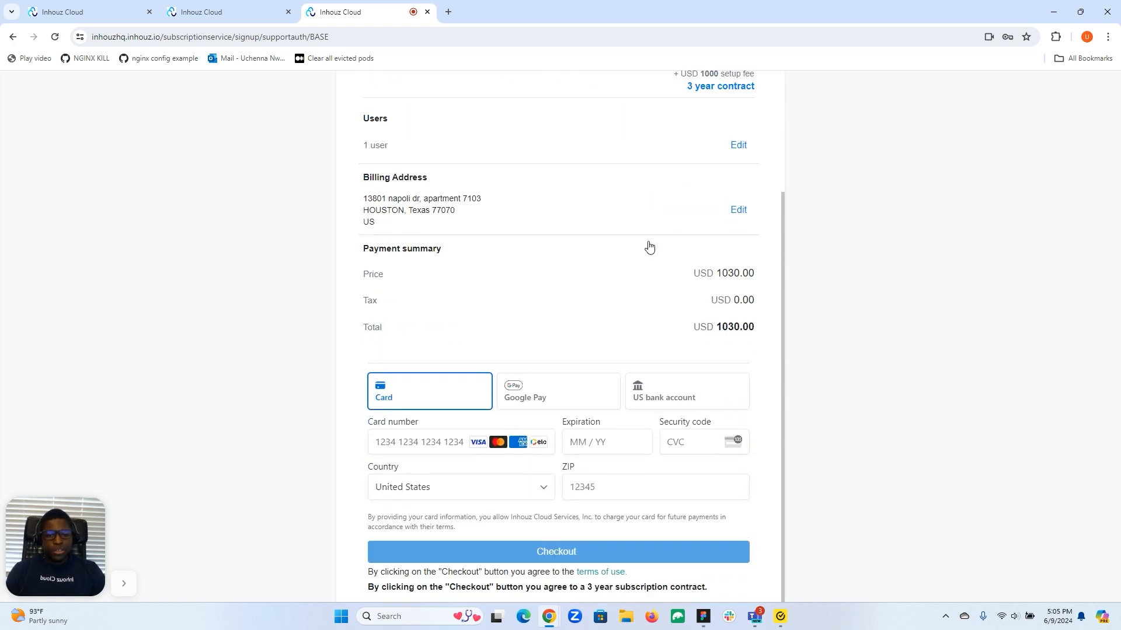